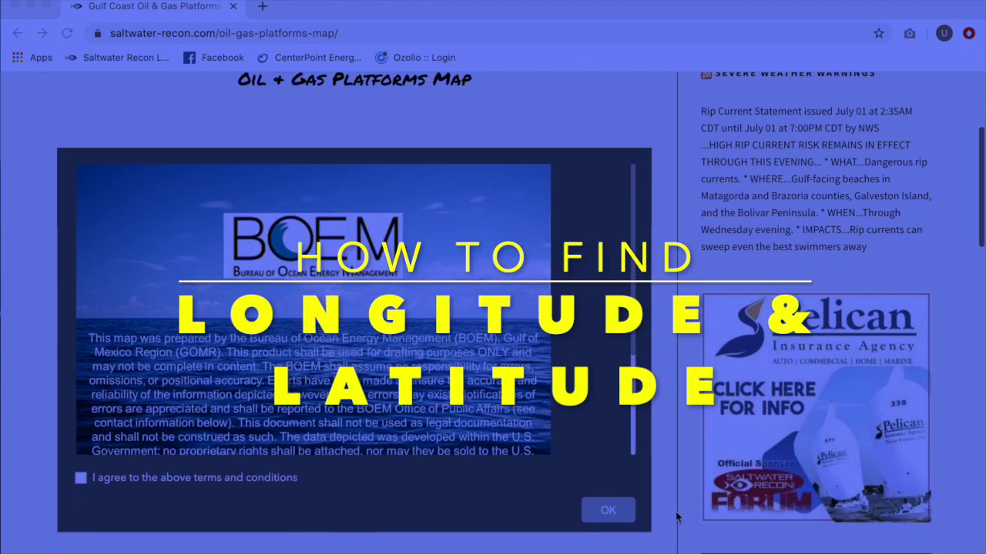
Step: Tick 'I agree to the above terms and conditions' and confirm with OK
scroll(684, 460, up, 2)
scroll(684, 461, down, 1)
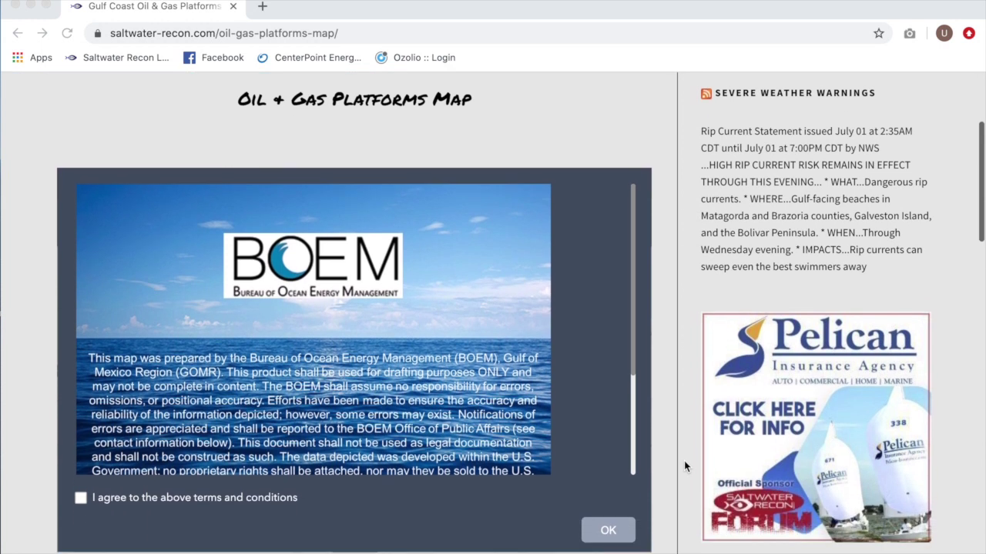
scroll(683, 461, up, 1)
scroll(683, 461, down, 1)
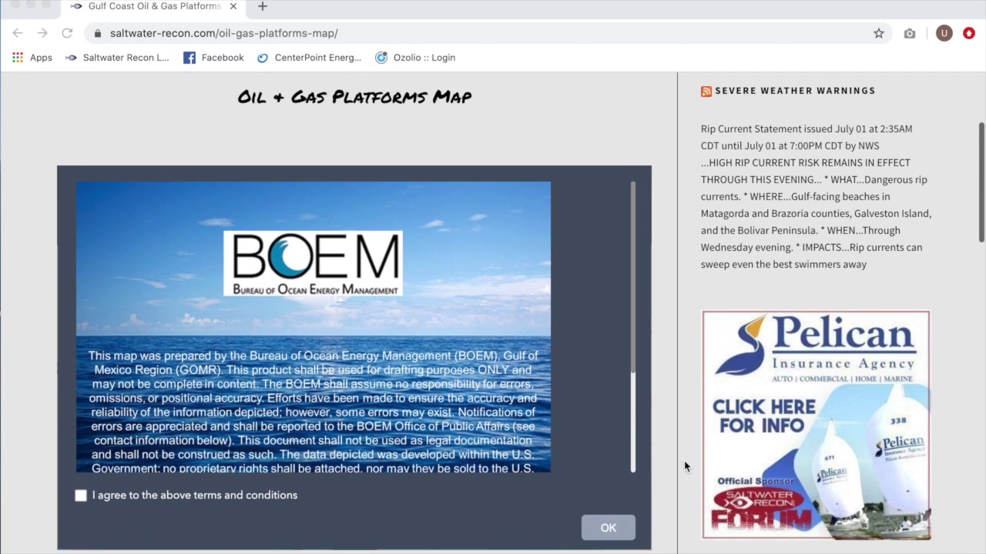
click(81, 496)
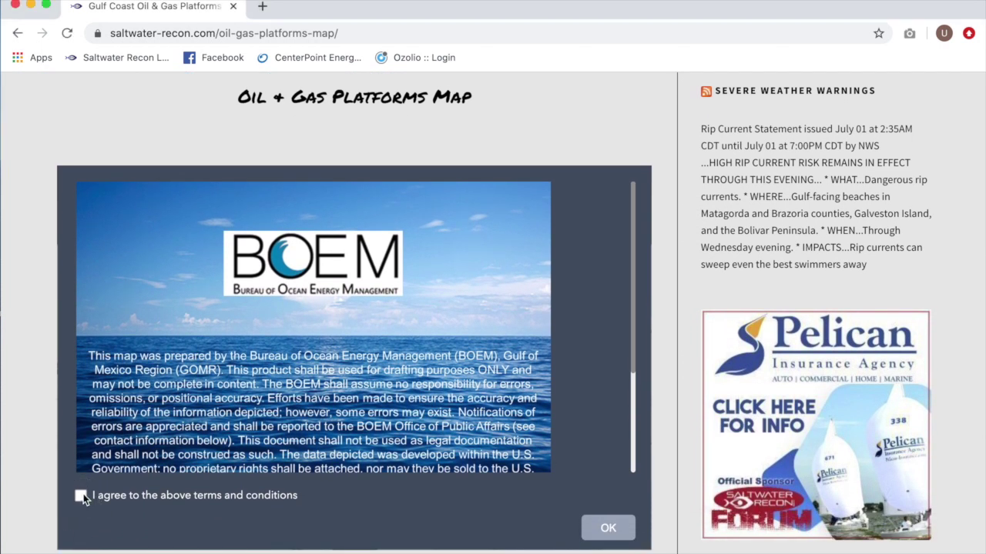
click(602, 531)
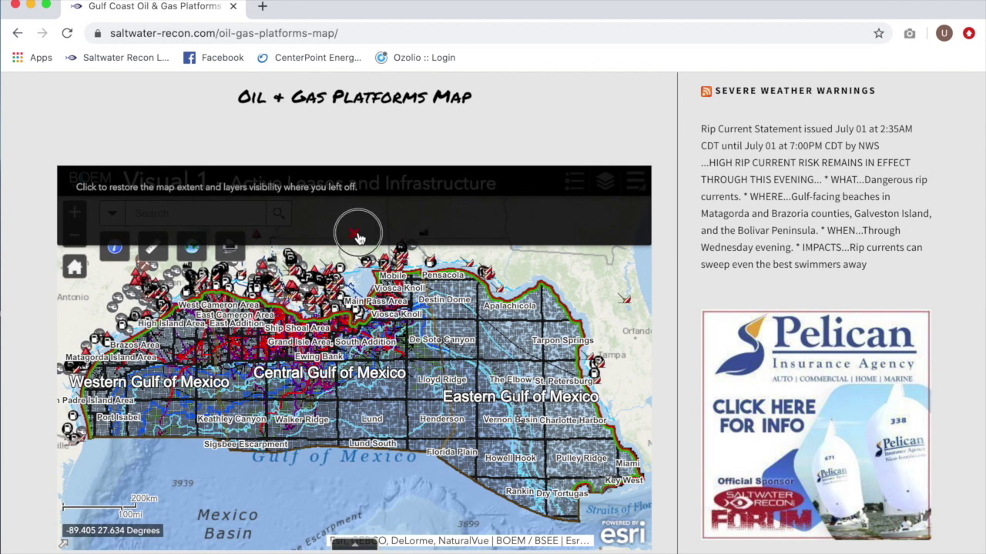
Step: Close the 'Click to restore the map extent' banner and return to the full Gulf map
click(355, 233)
scroll(515, 159, up, 5)
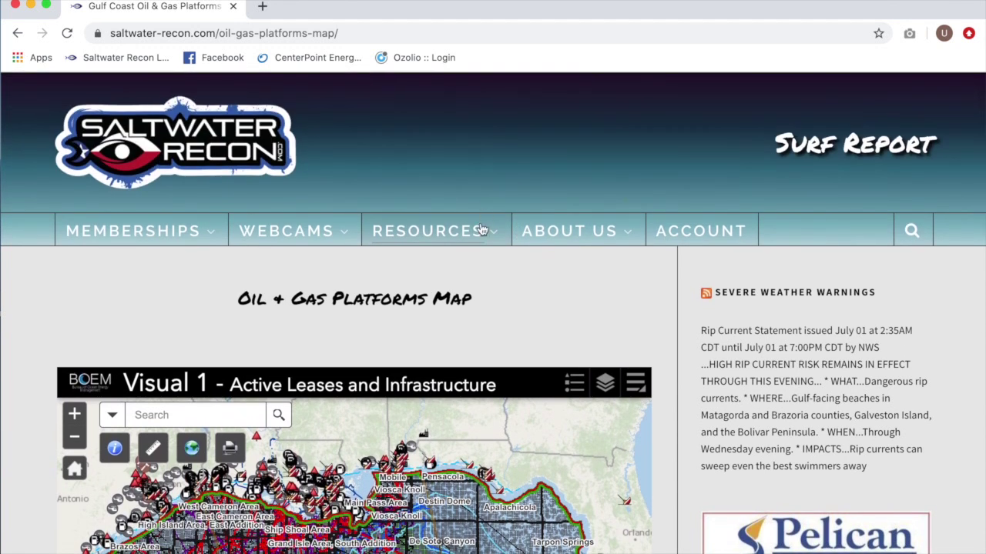
mouse_move(493, 234)
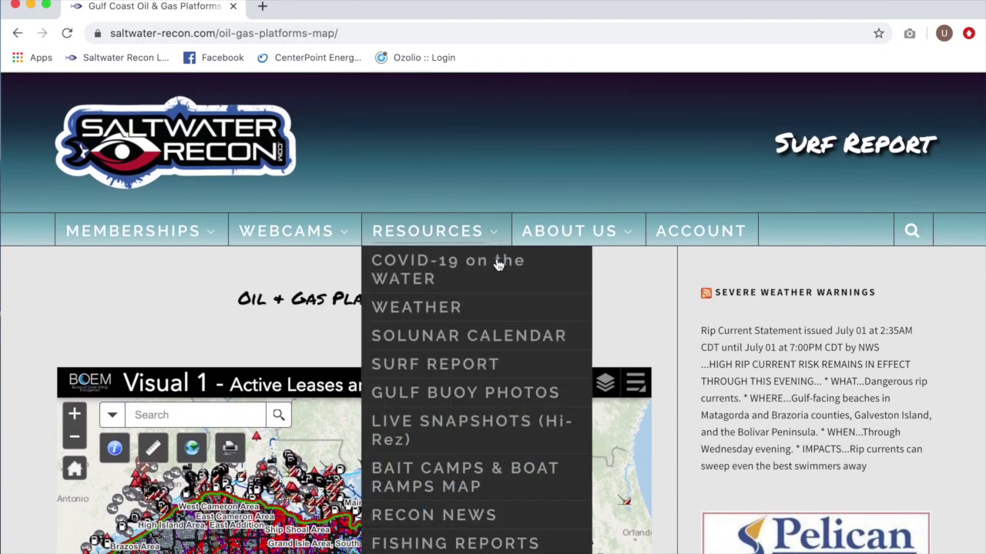
scroll(452, 505, down, 5)
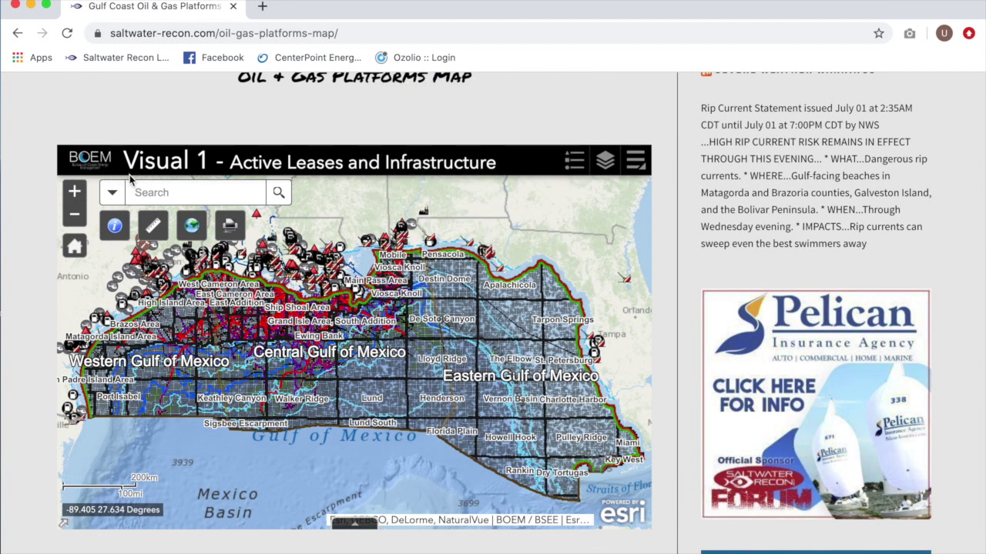
Step: Pan to Texas, show a Crude Oil Terminal marker's details, and zoom in over Galveston
drag(169, 273, 393, 323)
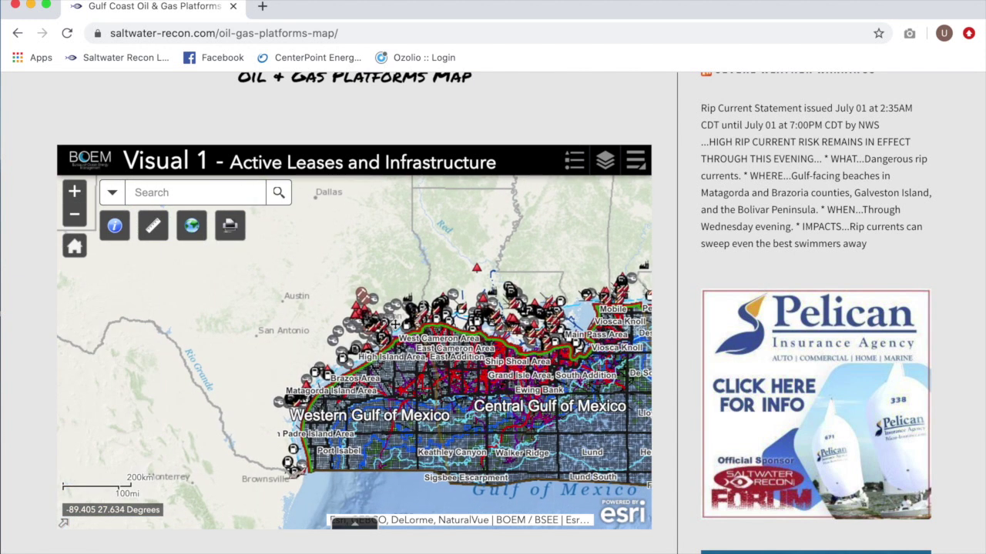
click(346, 358)
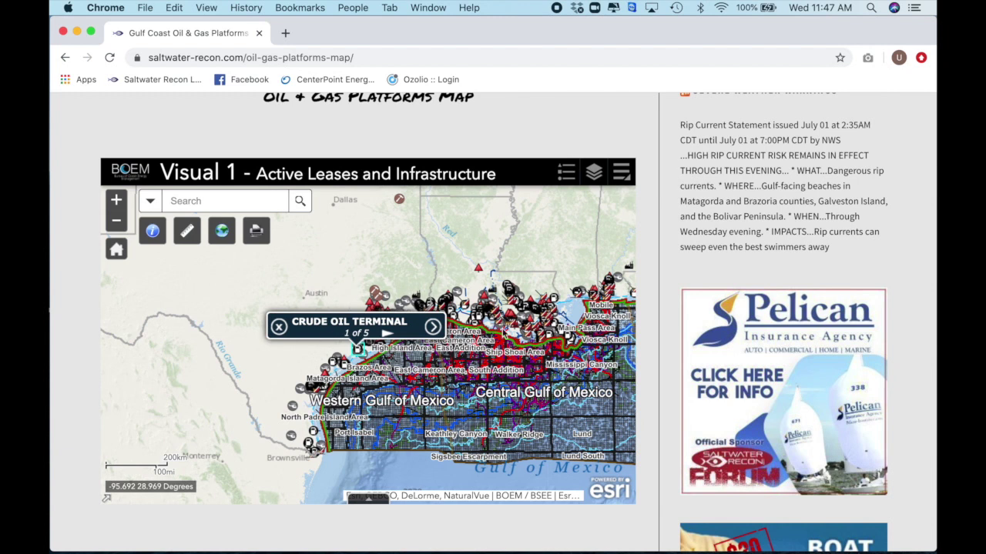
click(116, 200)
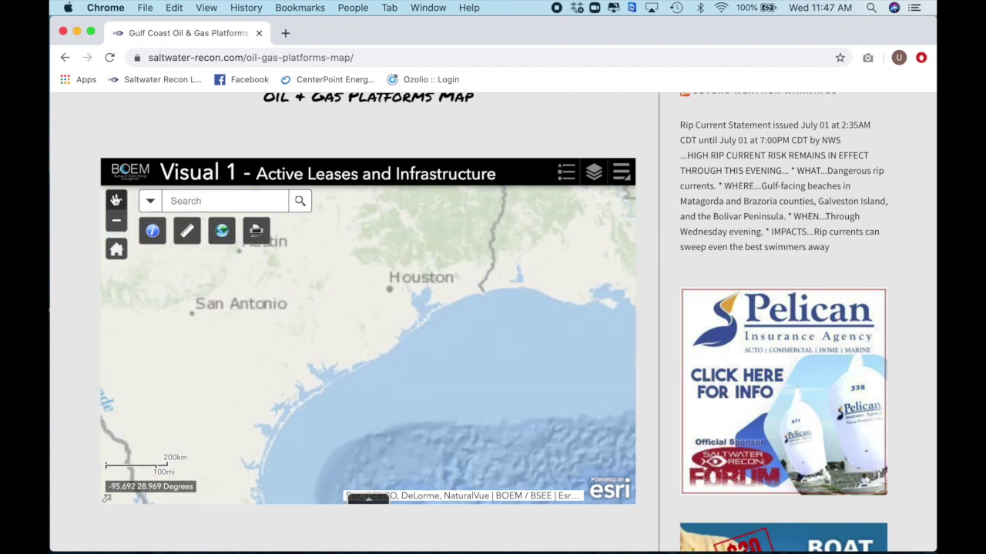
click(115, 200)
click(477, 318)
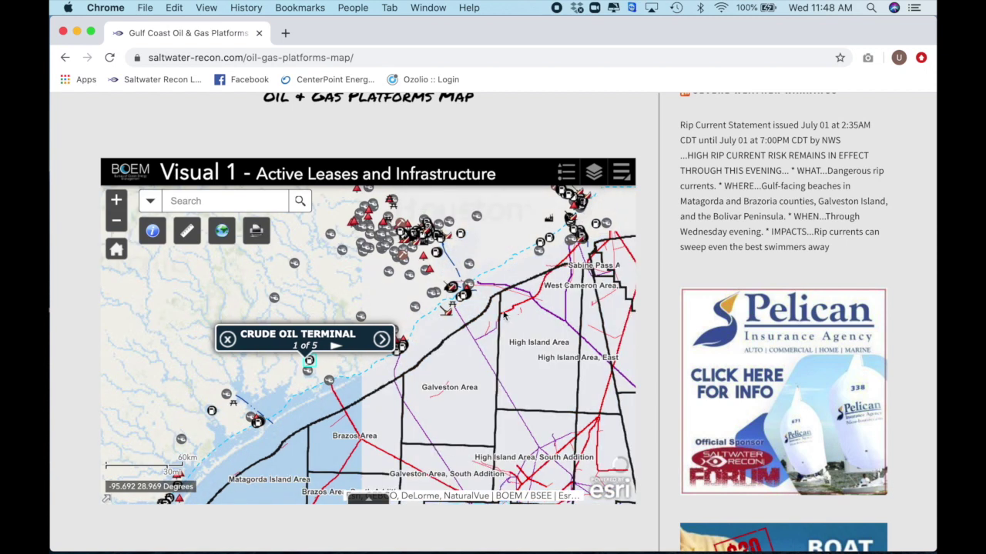
click(473, 325)
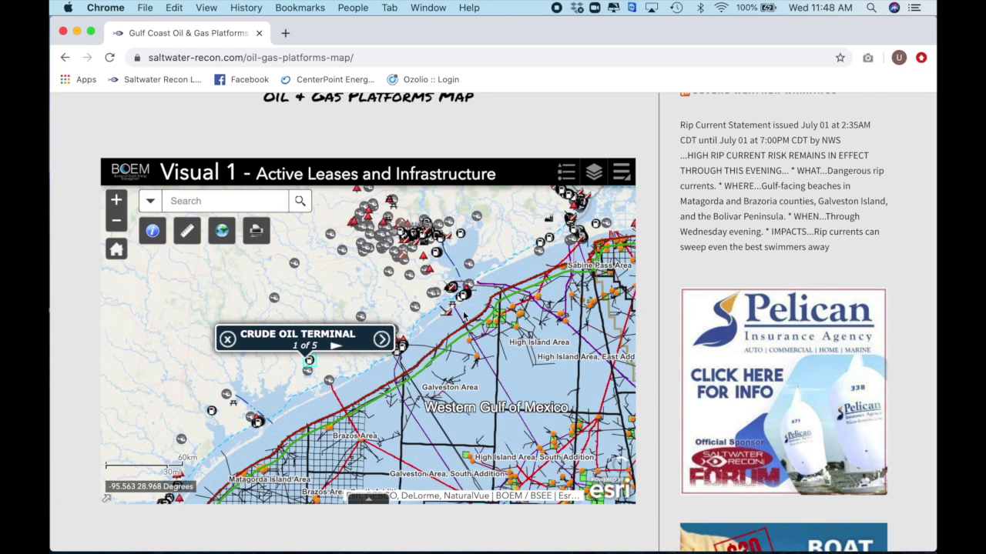
drag(411, 319, 346, 362)
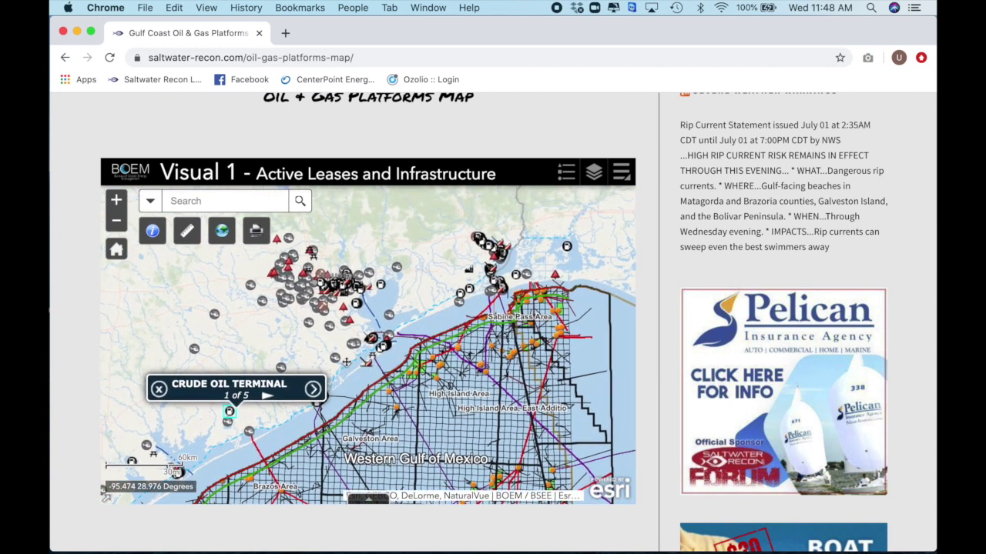
click(116, 200)
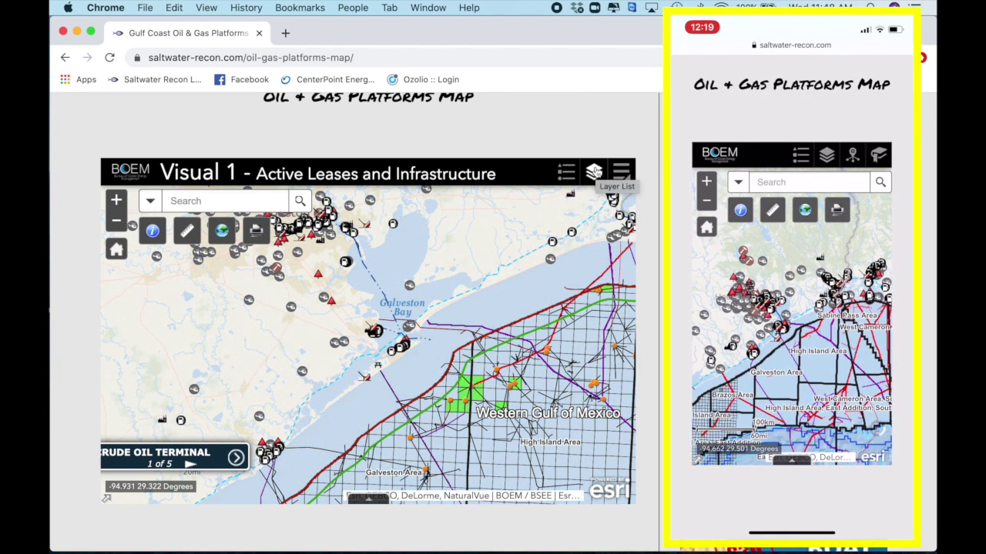
Step: In the Layer List, apply 'Turn all layers off' so only GOM_Layers - OCS Drilling Platforms remains
click(593, 171)
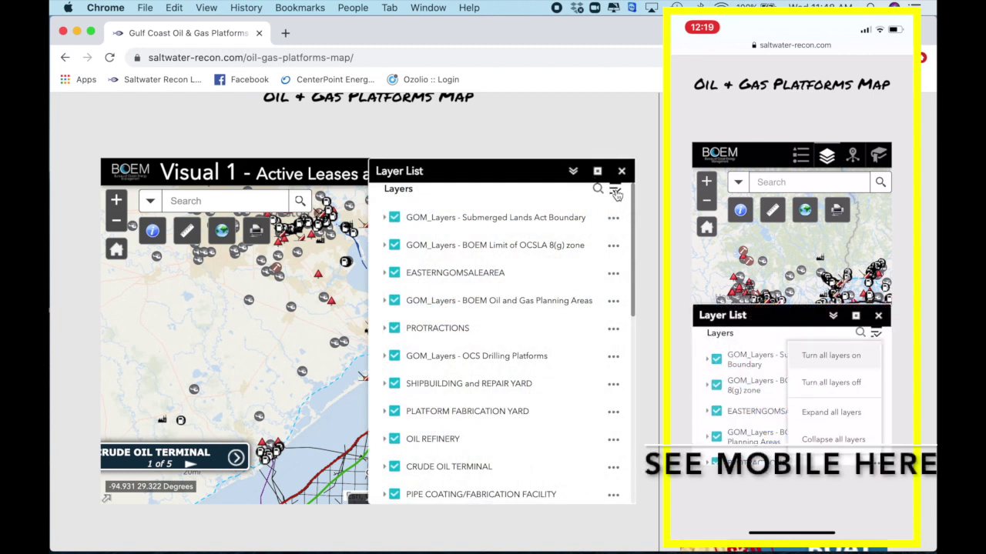
click(615, 192)
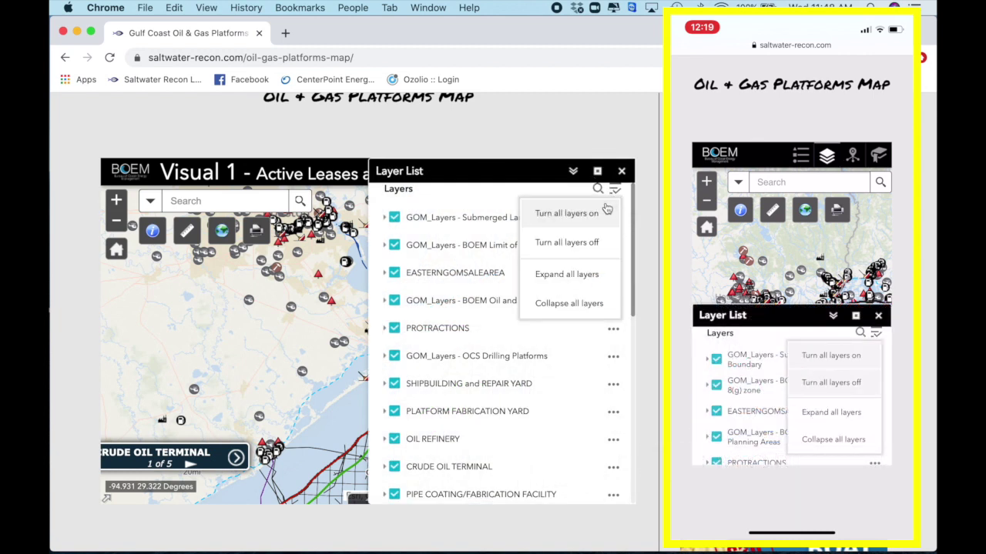
click(579, 242)
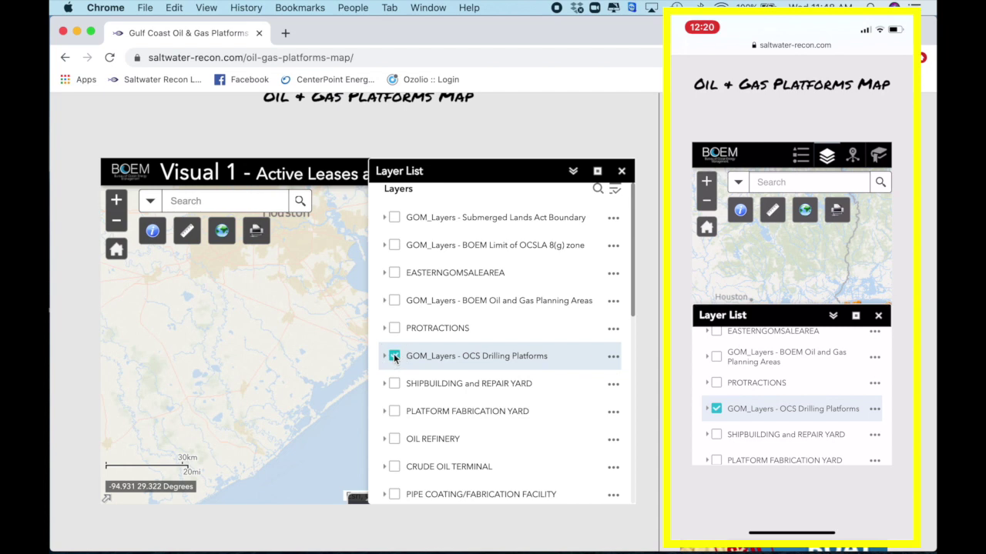
Step: Close the Layer List and centre Galveston Bay with its offshore drilling platforms
click(622, 171)
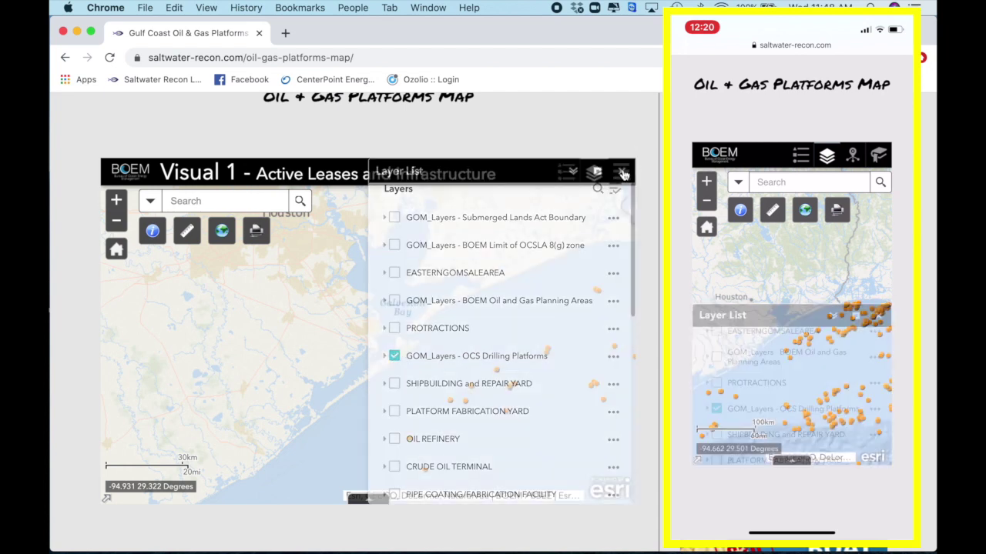
drag(524, 337, 389, 289)
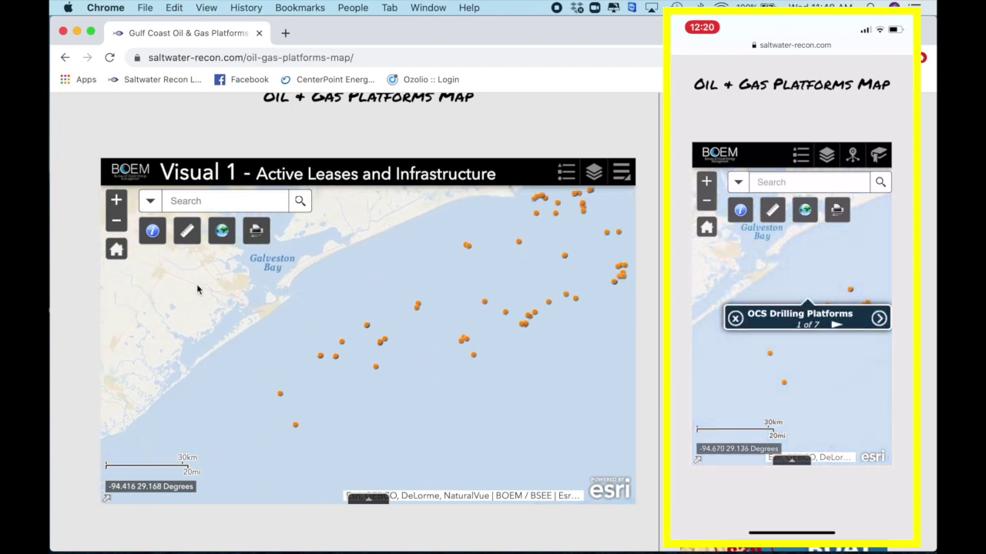
click(116, 221)
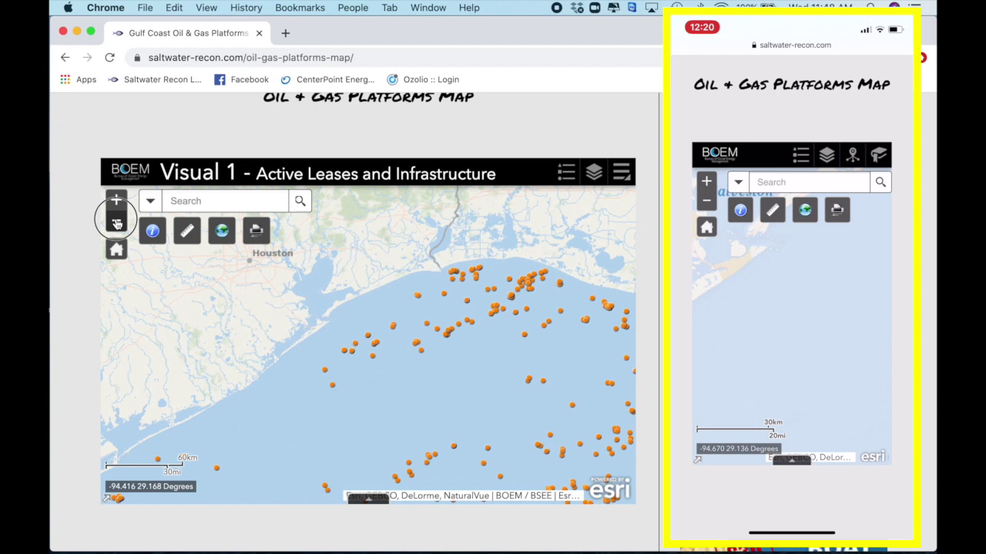
click(116, 221)
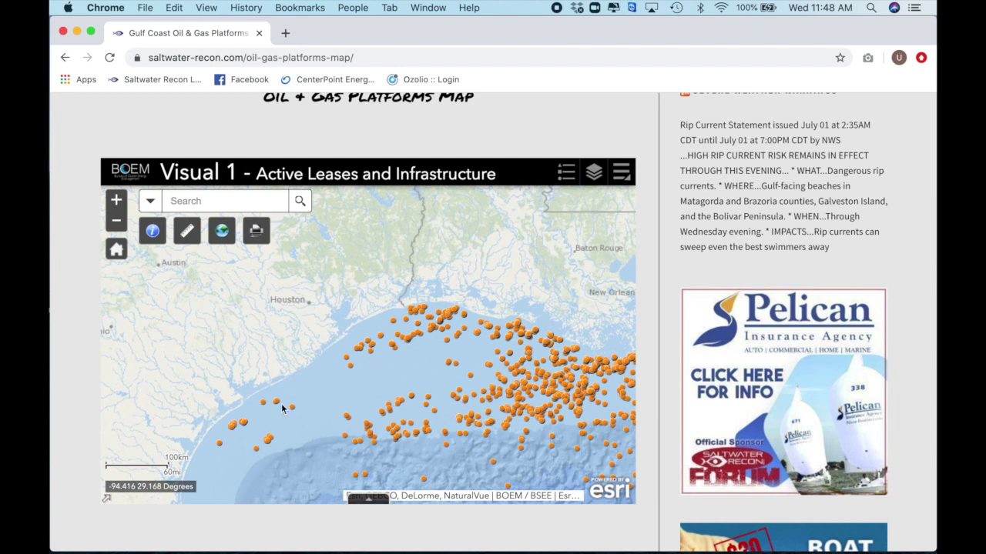
click(116, 201)
click(117, 200)
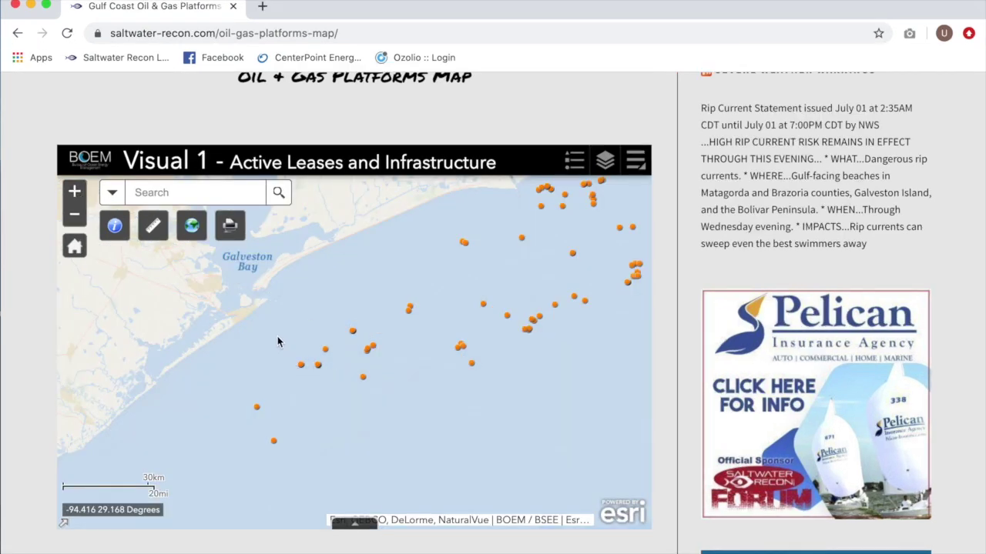
drag(278, 342, 344, 372)
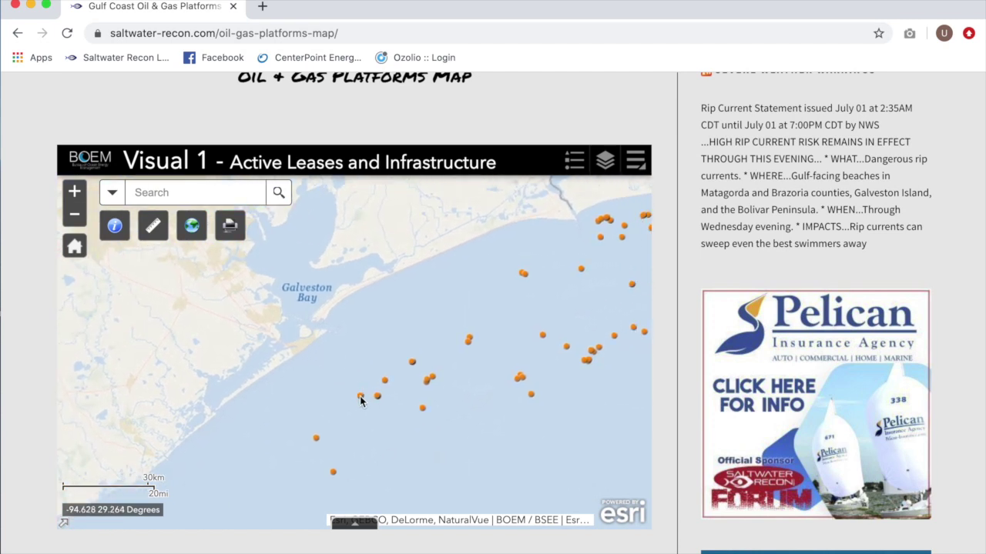
Step: Open a Galveston platform's full details, review records 1–3, then close the popup
click(361, 397)
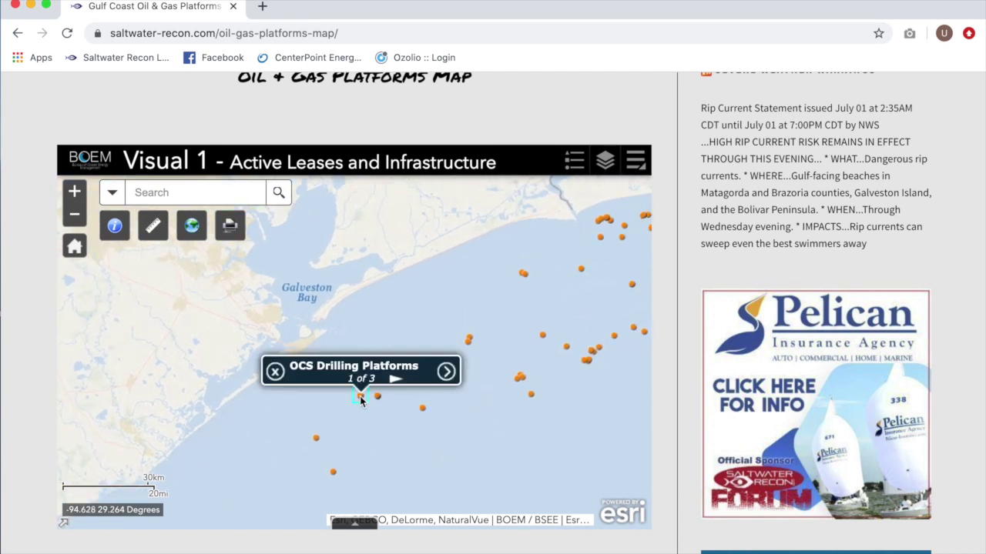
click(446, 373)
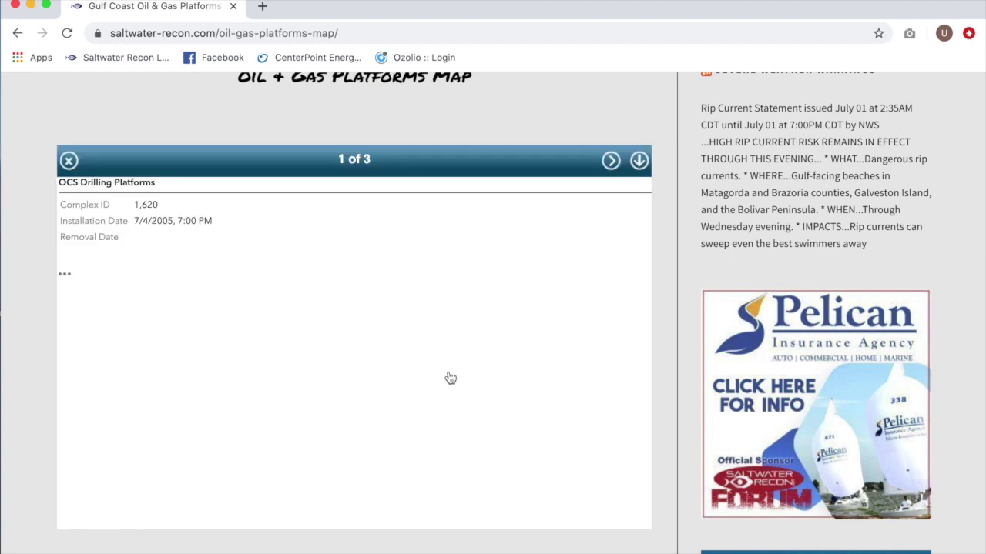
click(611, 162)
click(613, 166)
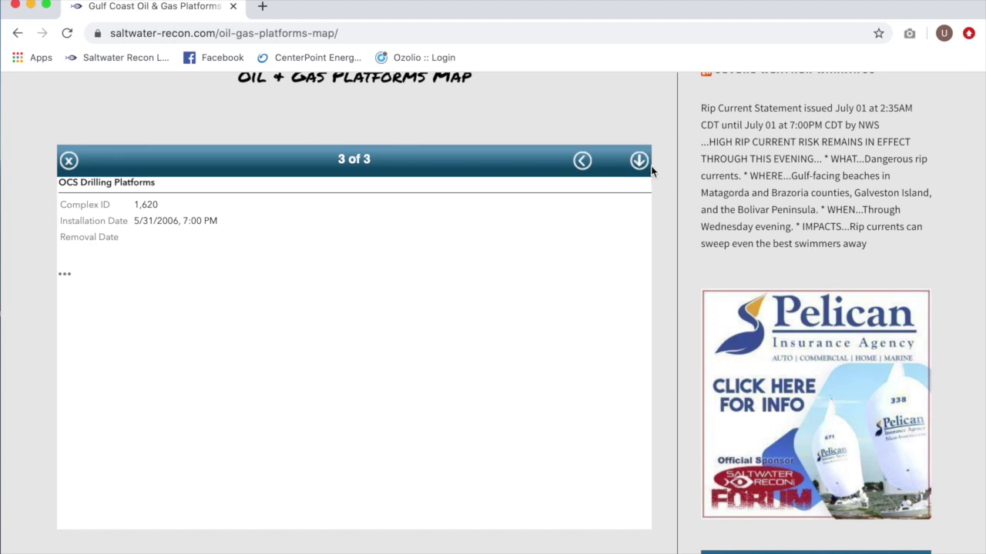
click(641, 161)
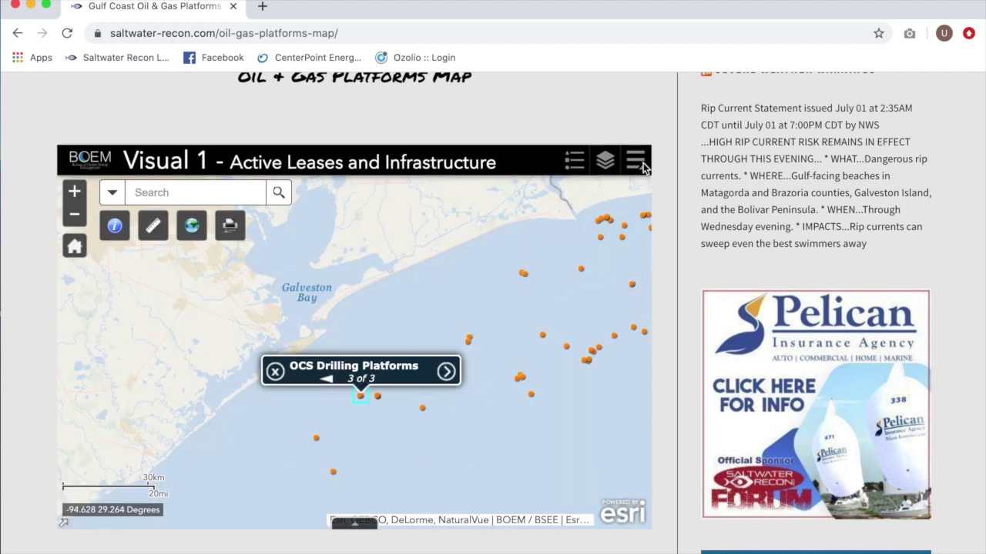
click(276, 373)
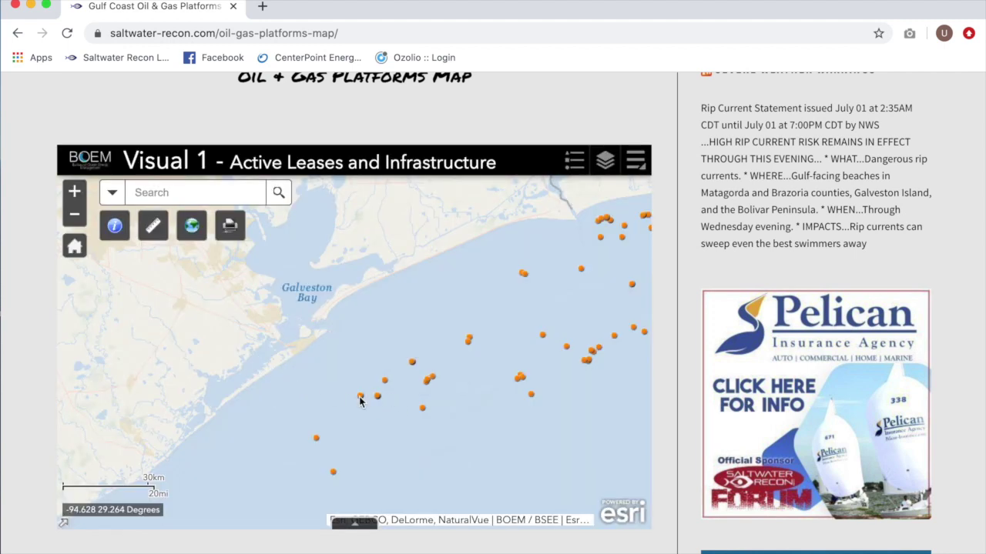
Step: Inspect the south-western and central platform dots, zooming around them, then close the popup
click(316, 439)
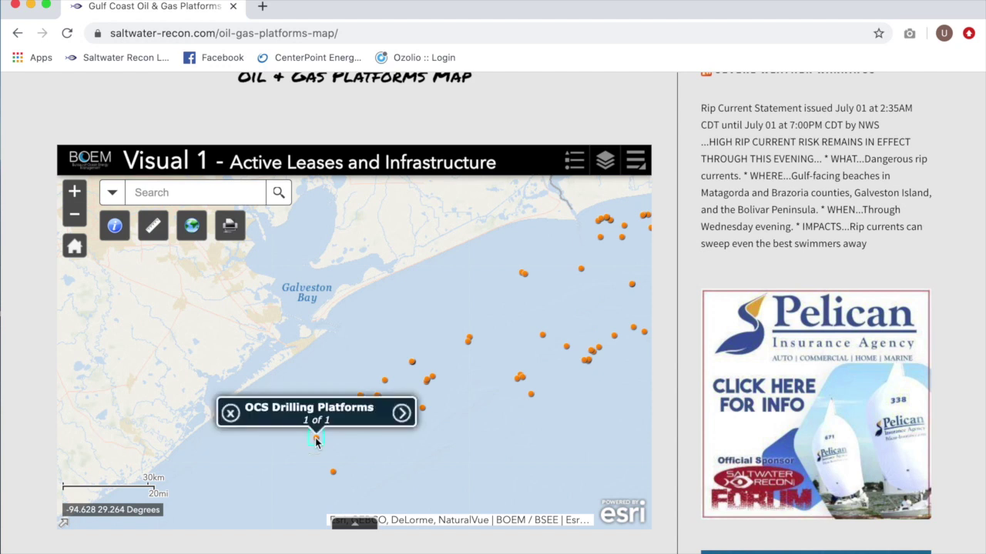
double_click(316, 439)
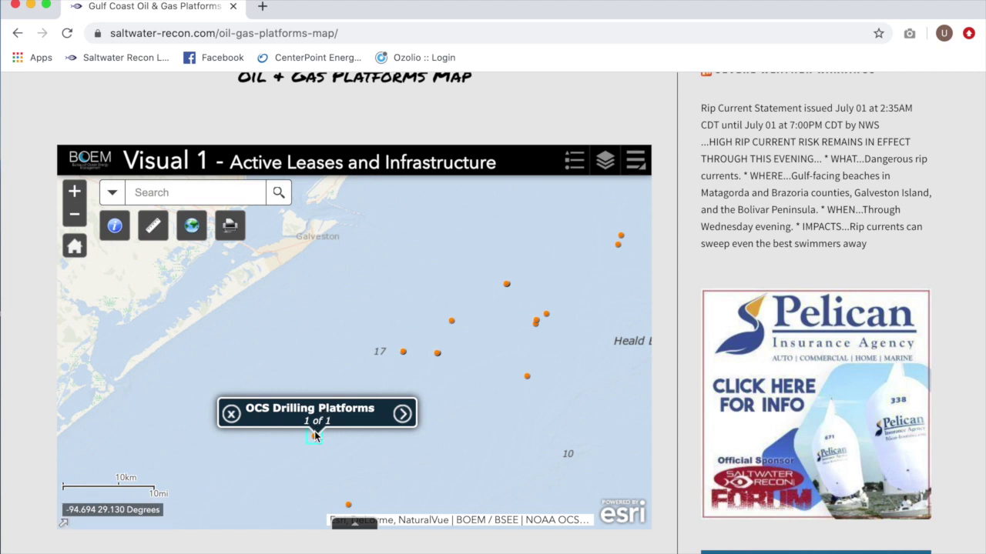
scroll(314, 435, down, 2)
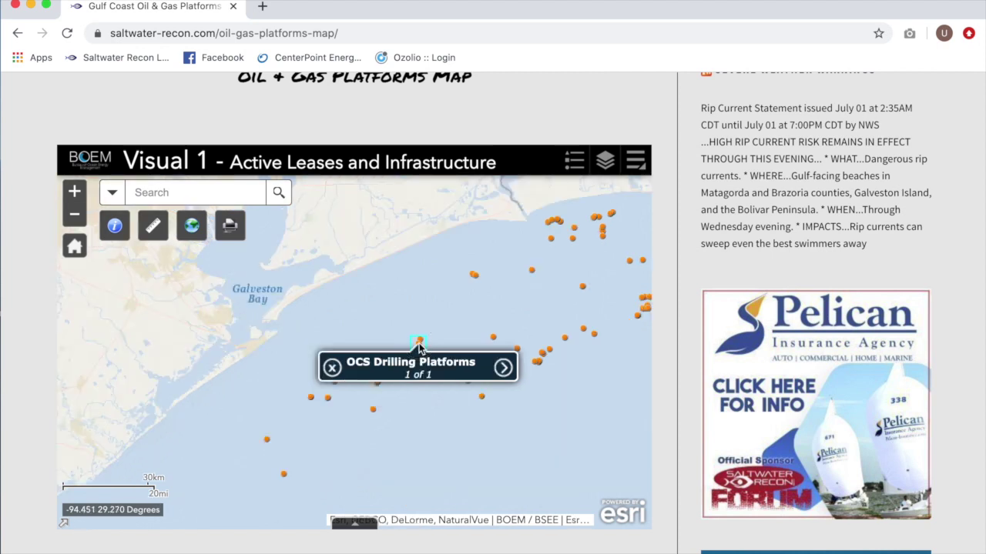
click(421, 341)
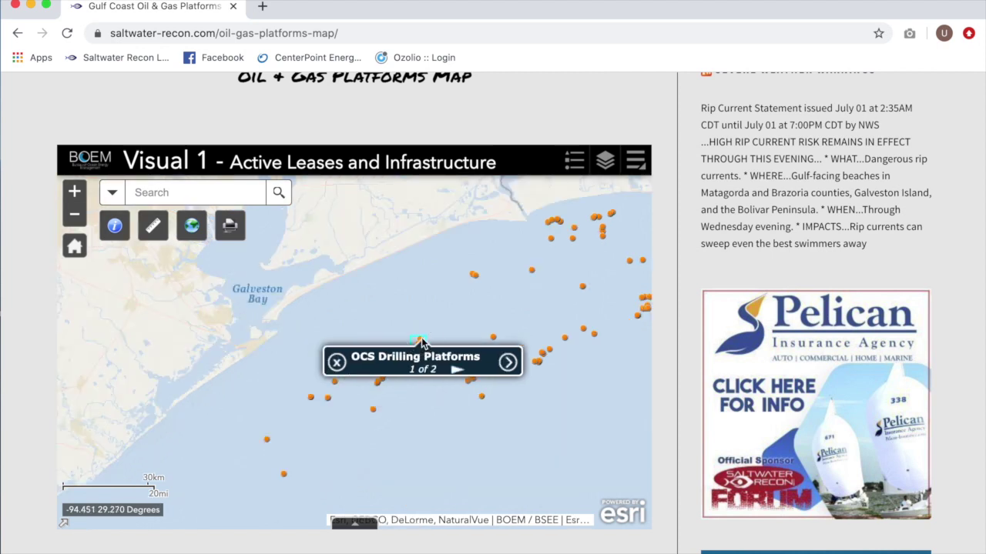
click(336, 361)
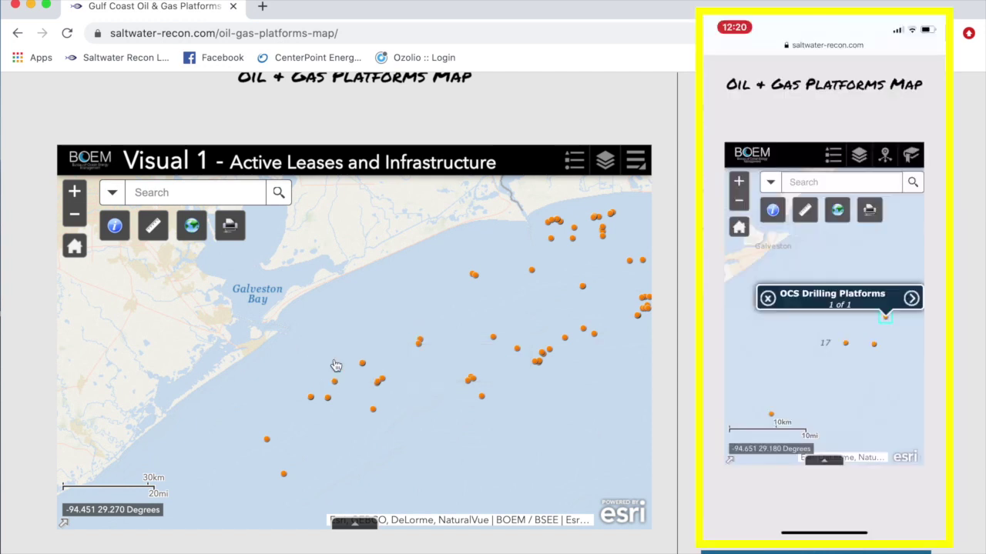
Step: Start the Measurement tool in Location mode, showing latitude and longitude in degrees
click(154, 224)
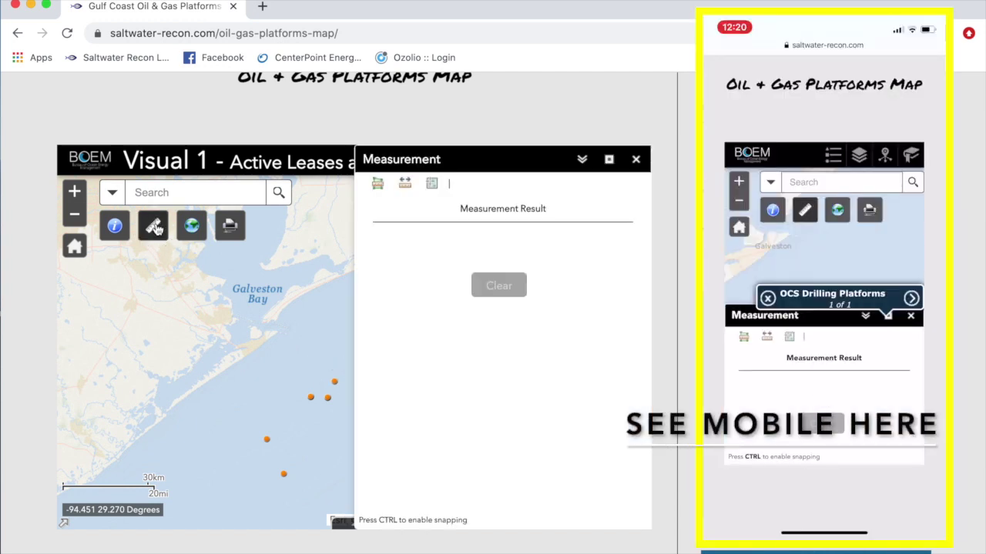
drag(324, 346, 141, 363)
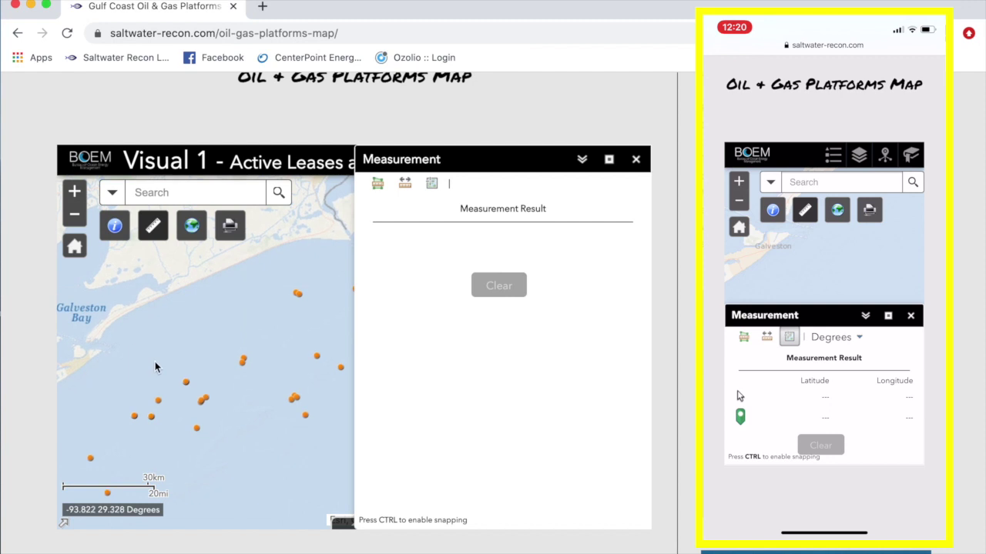
click(431, 185)
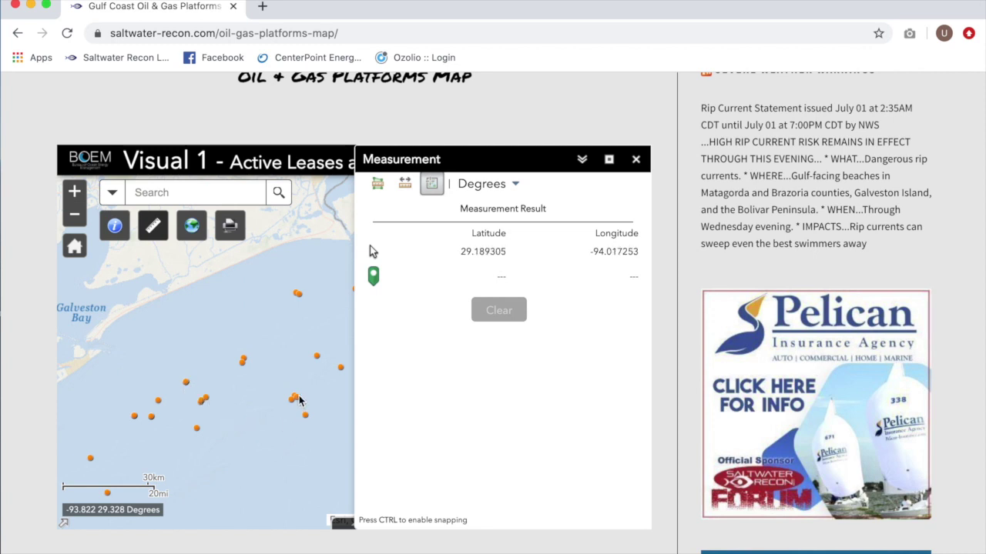
Step: Mark several platforms to read coordinates like 29.184509, -94.522624, then close the panel
click(300, 294)
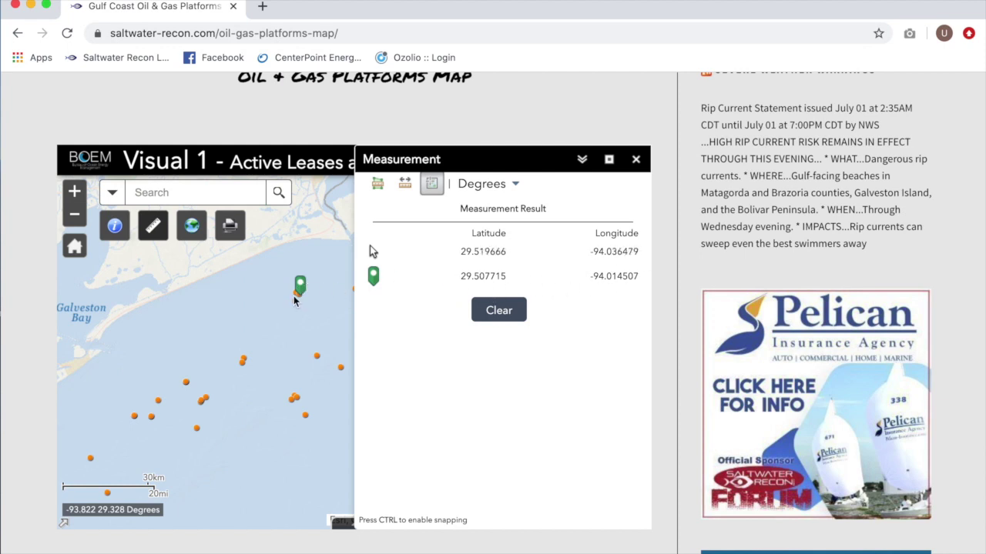
click(242, 358)
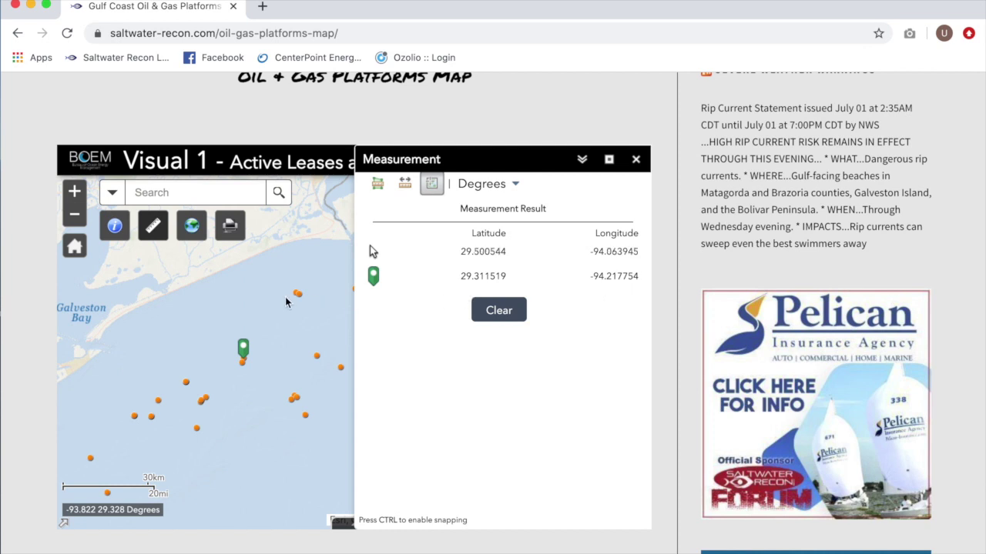
click(186, 383)
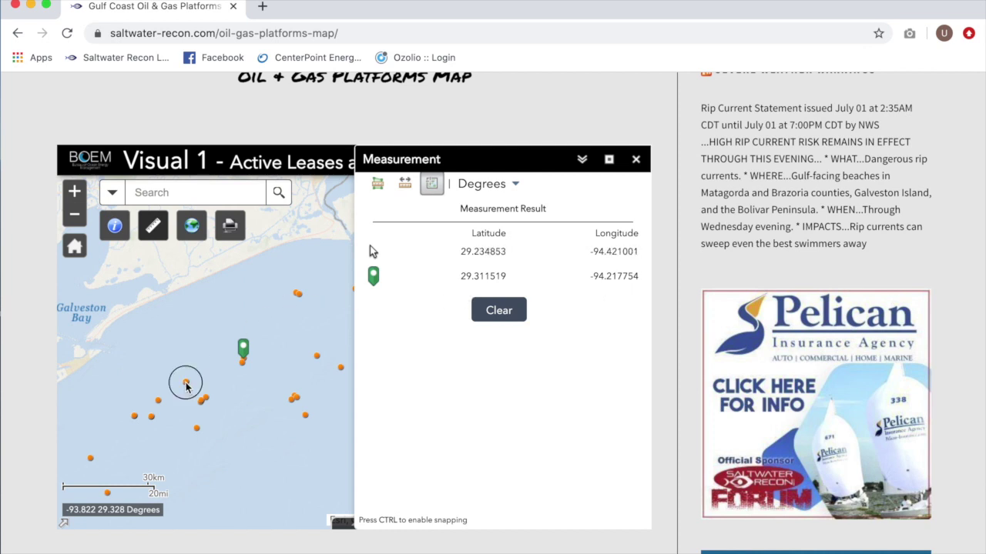
click(157, 400)
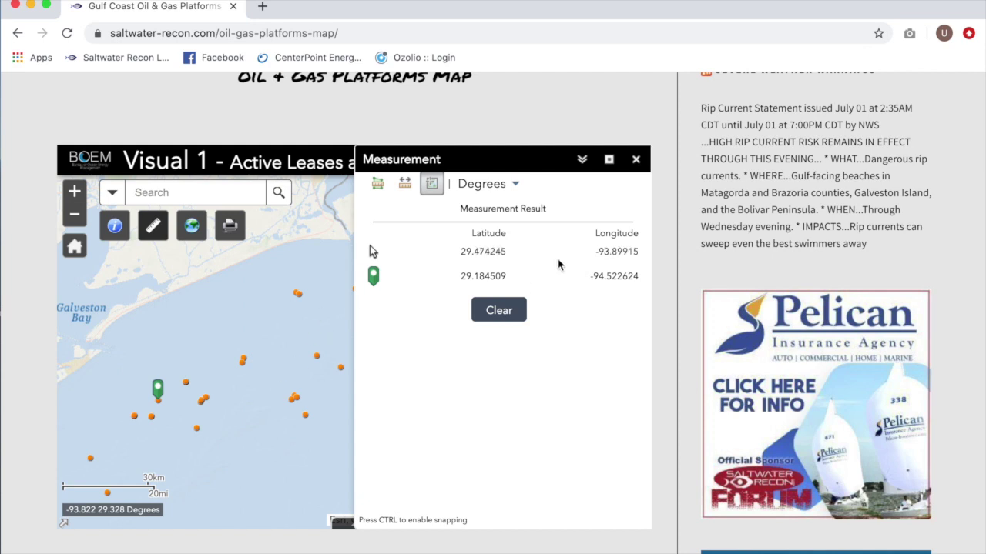
click(636, 160)
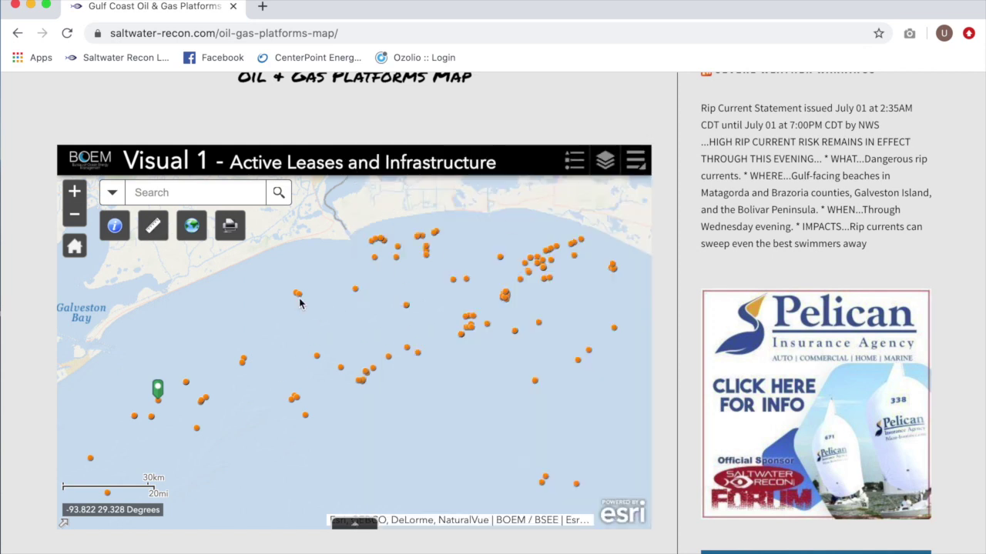
mouse_move(145, 382)
mouse_down()
mouse_move(304, 341)
mouse_move(455, 334)
mouse_move(377, 342)
mouse_up()
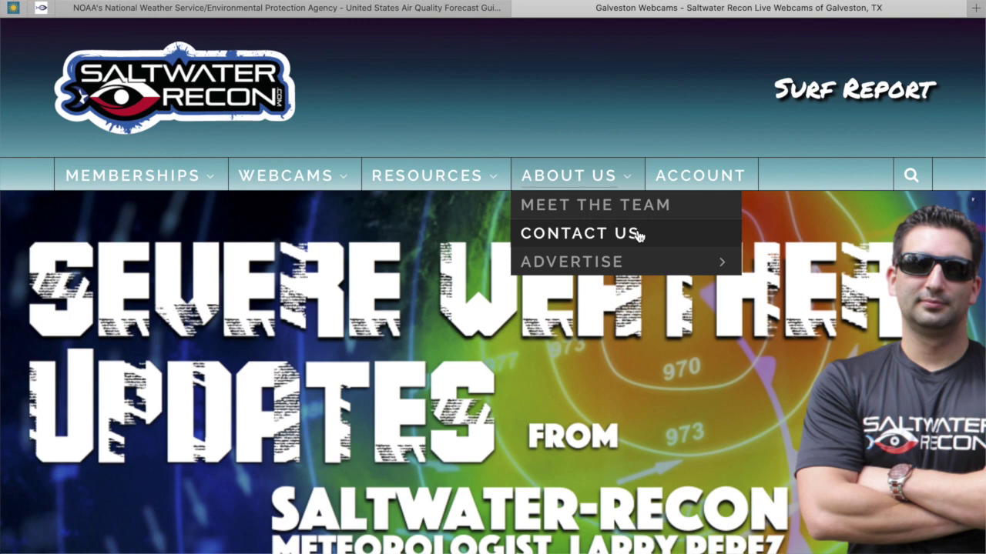
Step: Go to About Us > Contact Us and scroll down through the page
click(638, 235)
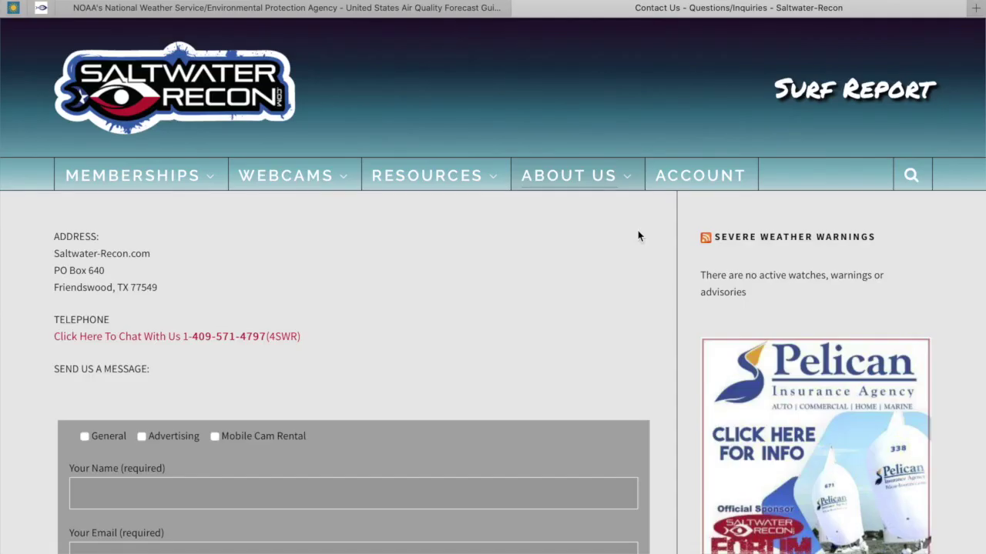
scroll(600, 351, down, 2)
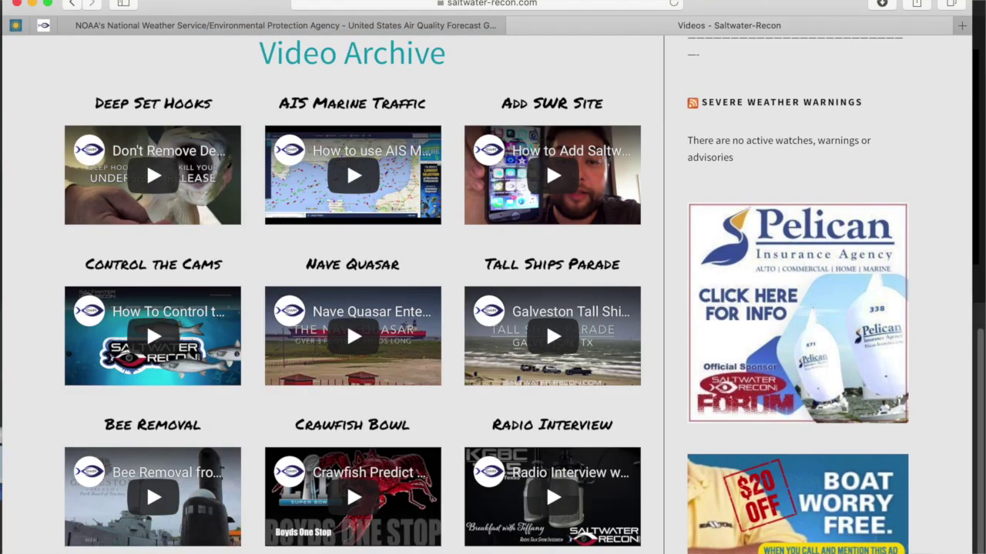
scroll(346, 308, down, 2)
scroll(346, 308, down, 5)
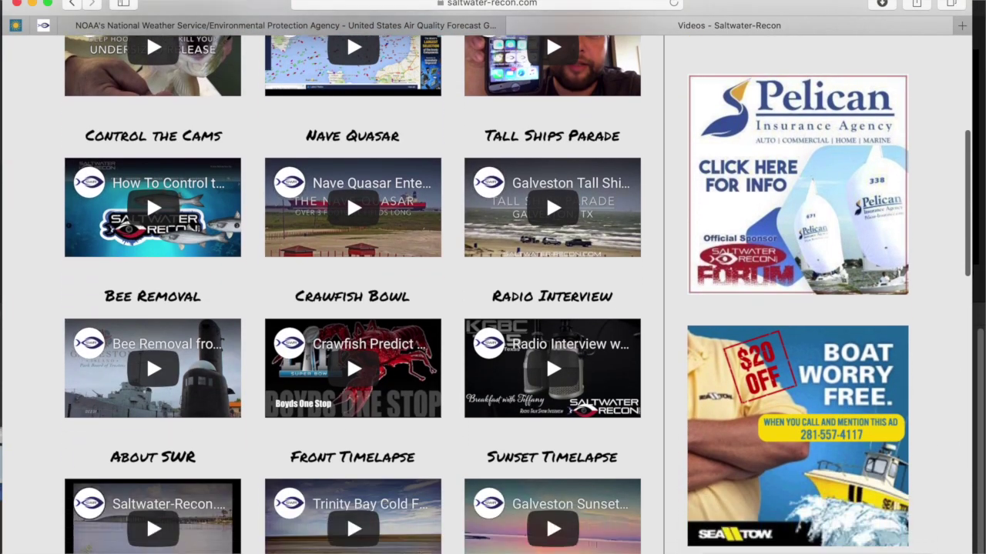
scroll(346, 93, down, 2)
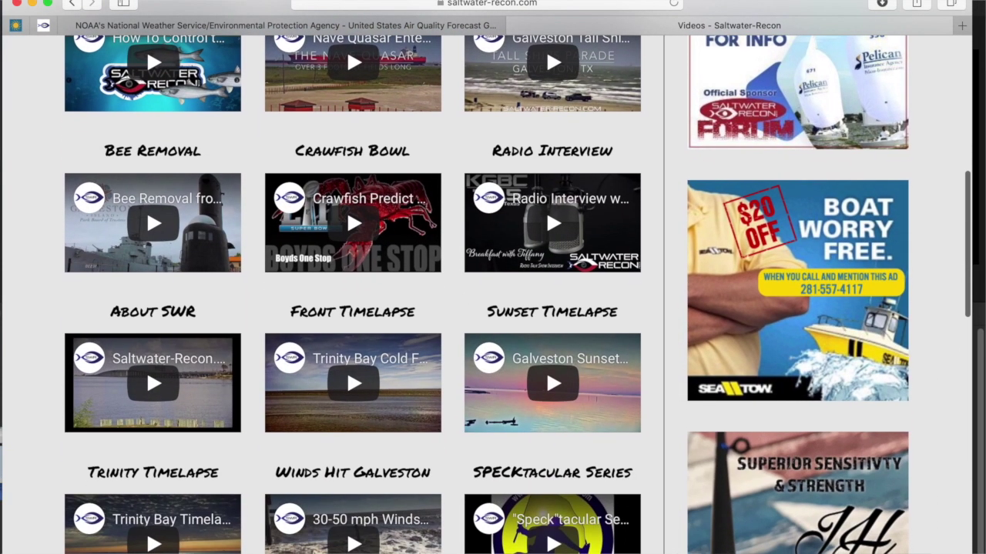